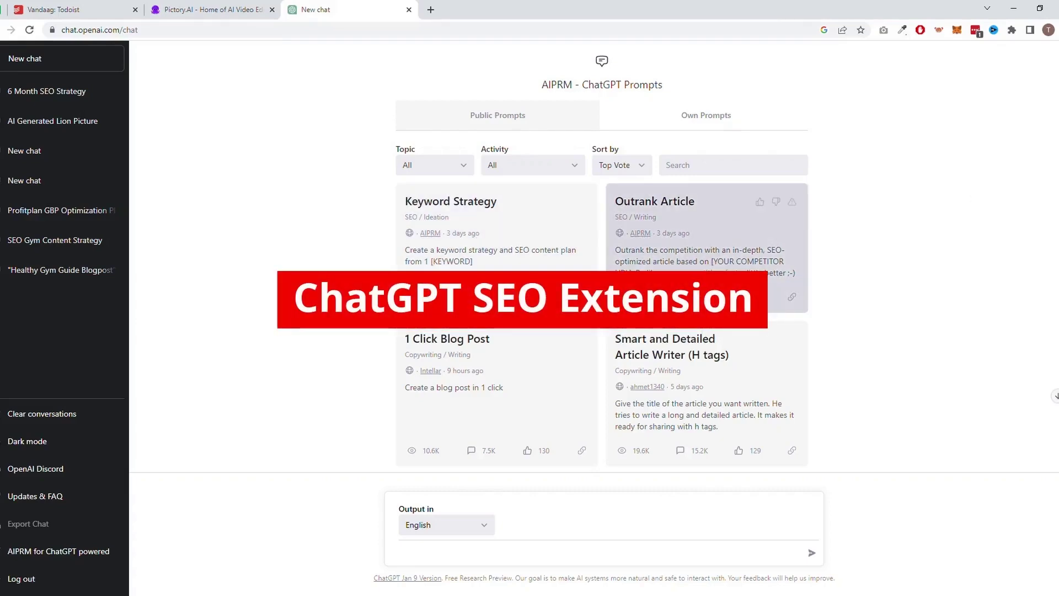
scroll(712, 248, down, 3)
scroll(811, 343, down, 3)
scroll(811, 343, down, 3)
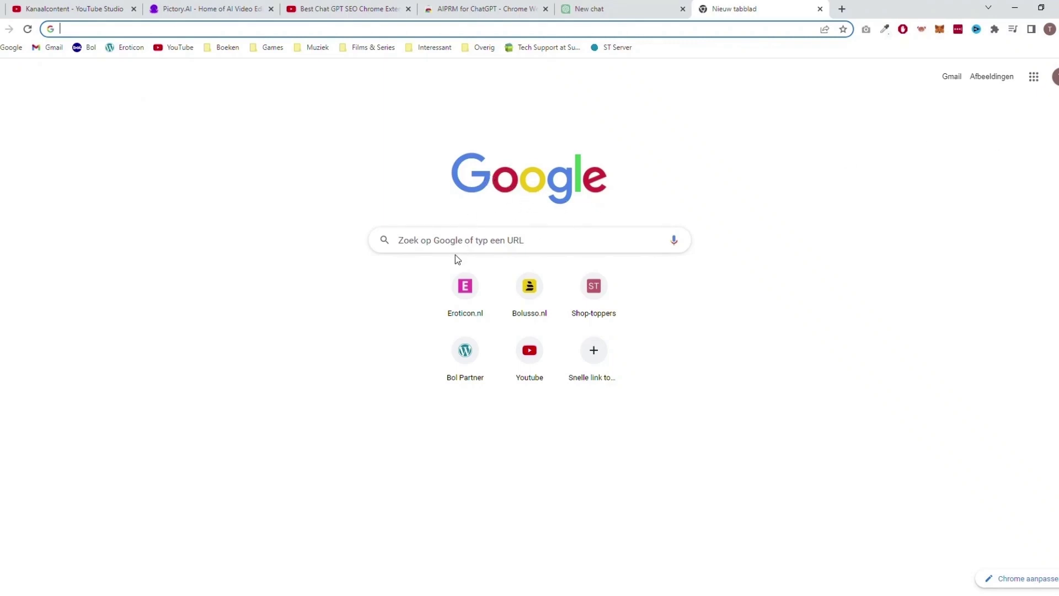
Step: Search Google for 'AIRPM chatgpt' to find the AIPRM extension
click(462, 240)
text(A)
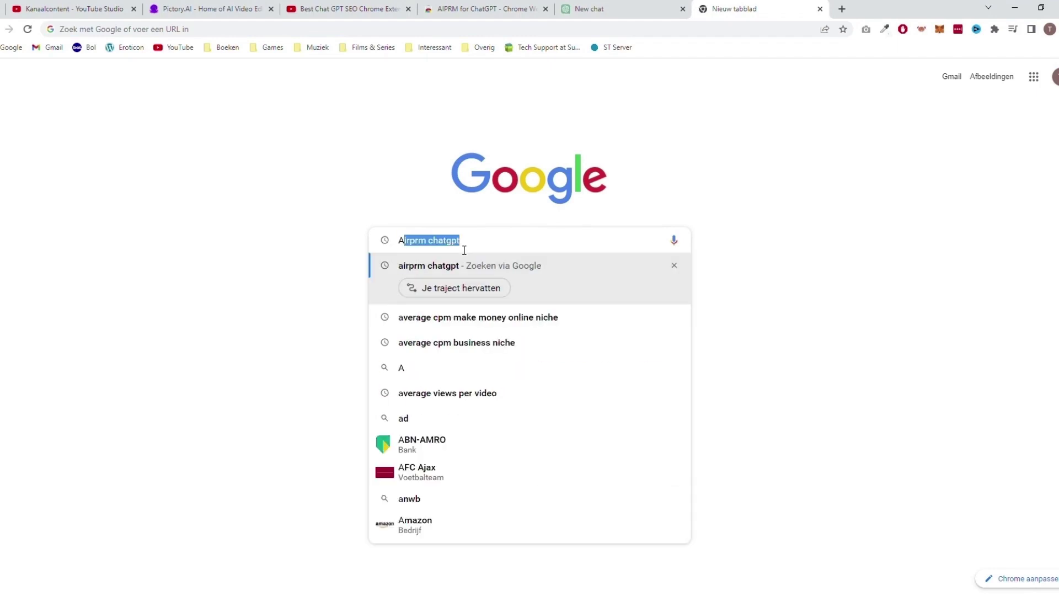
text(IRPM)
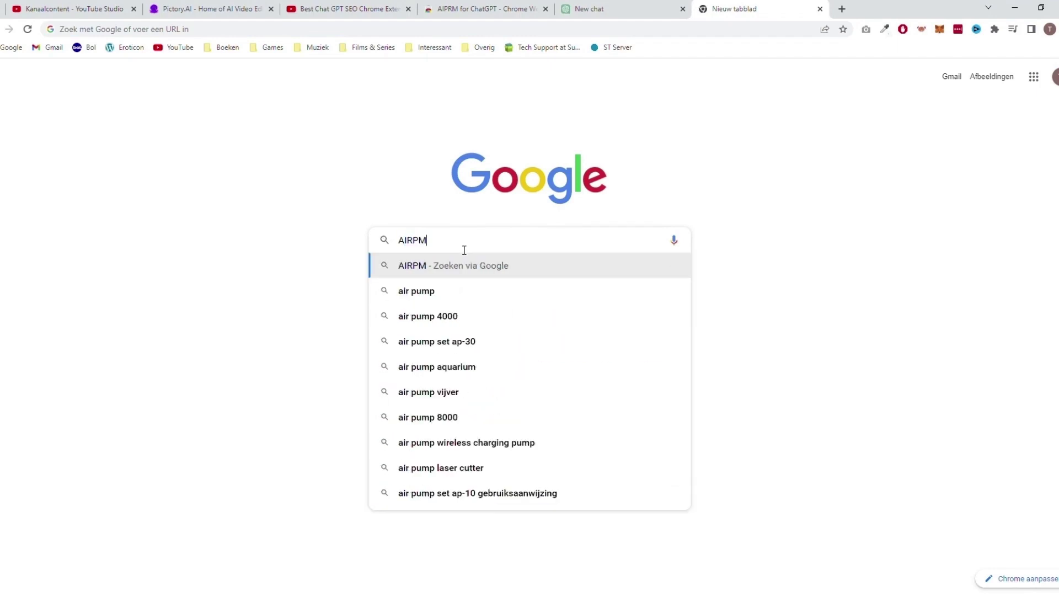
text( chatgpt)
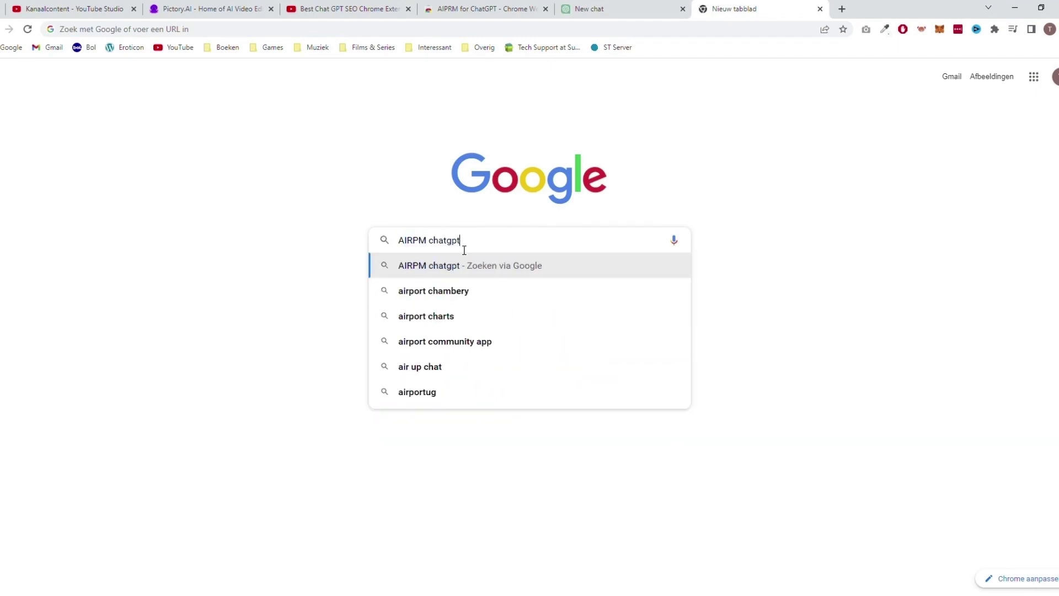
key(Return)
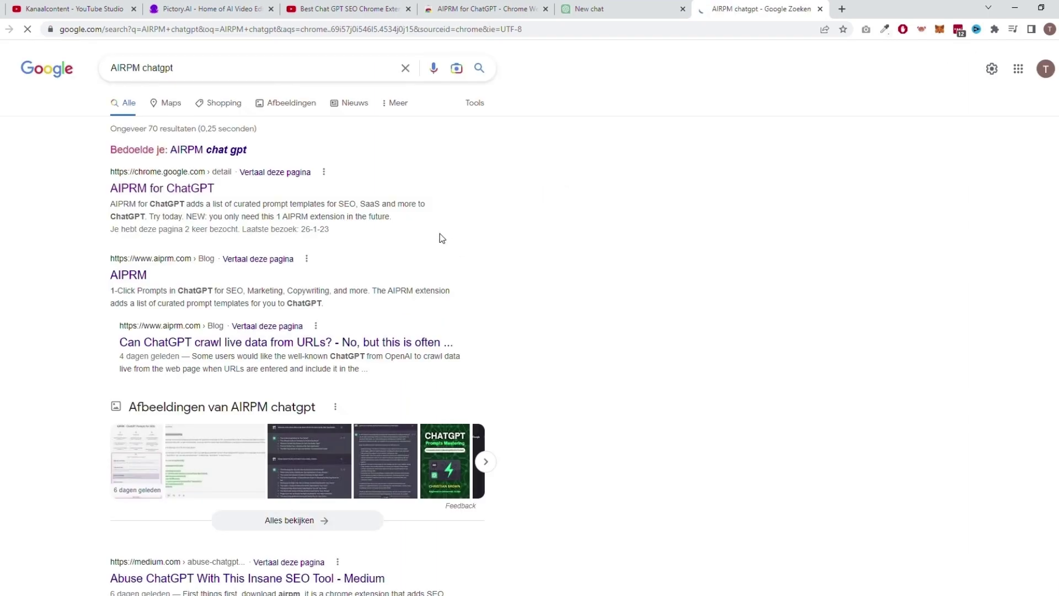
Step: Remove and reinstall AIPRM for ChatGPT from its Chrome Web Store listing
click(165, 189)
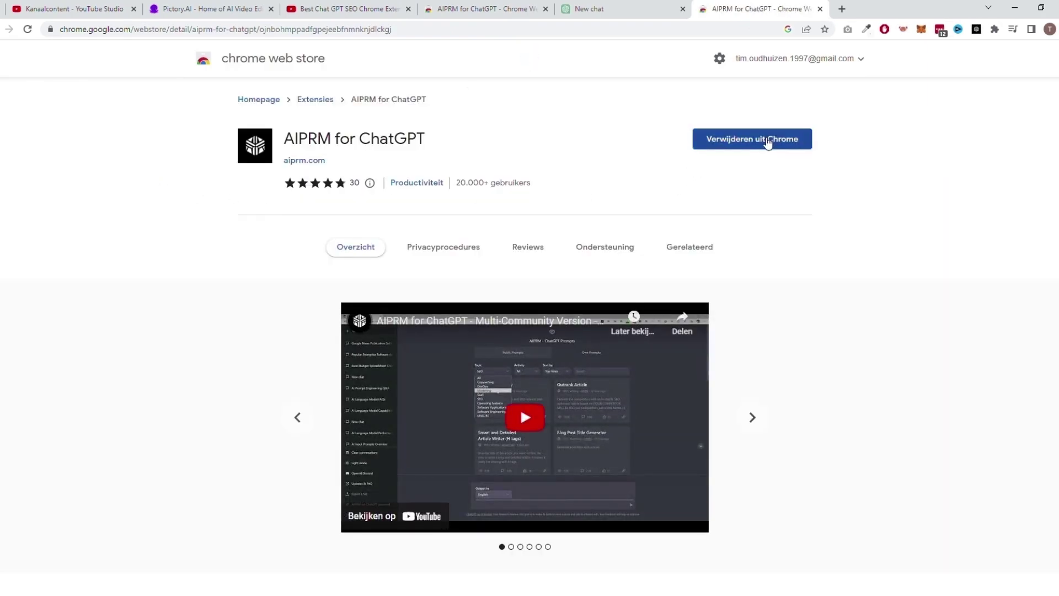
click(806, 140)
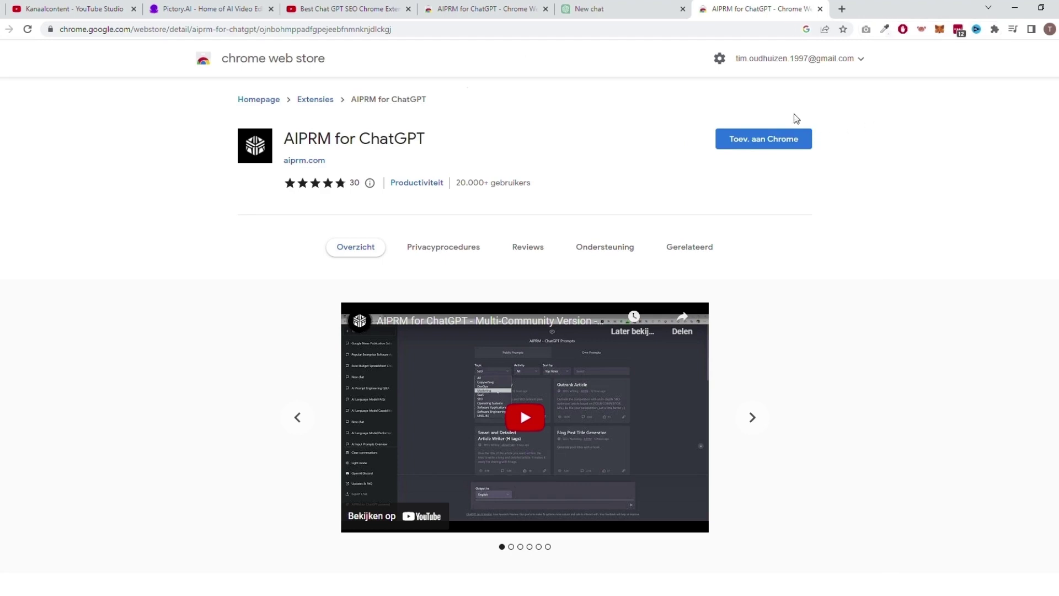
click(768, 142)
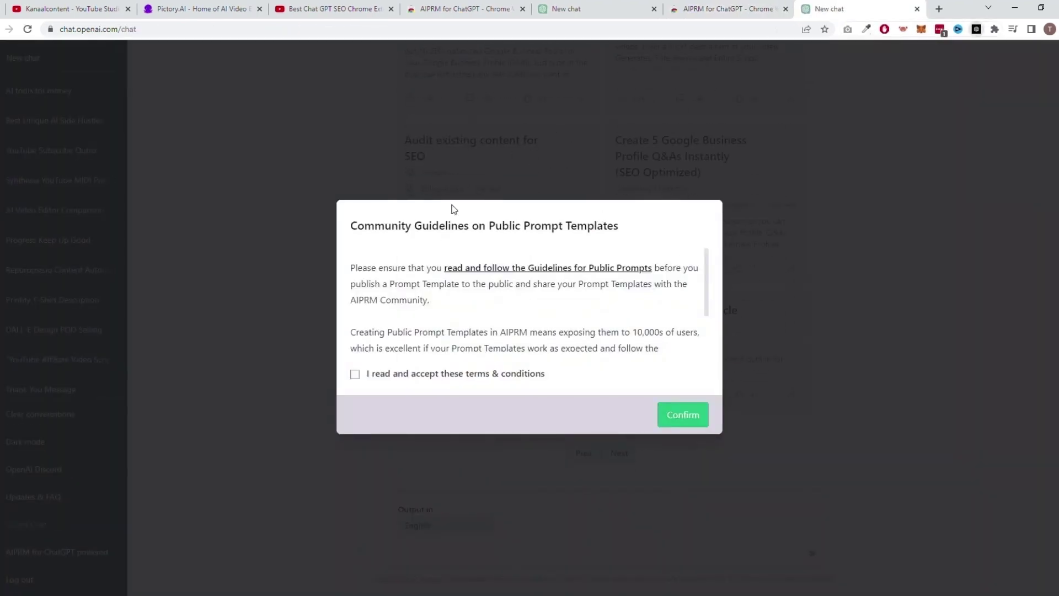
Step: Accept and confirm AIPRM's Community Guidelines terms and conditions
click(385, 374)
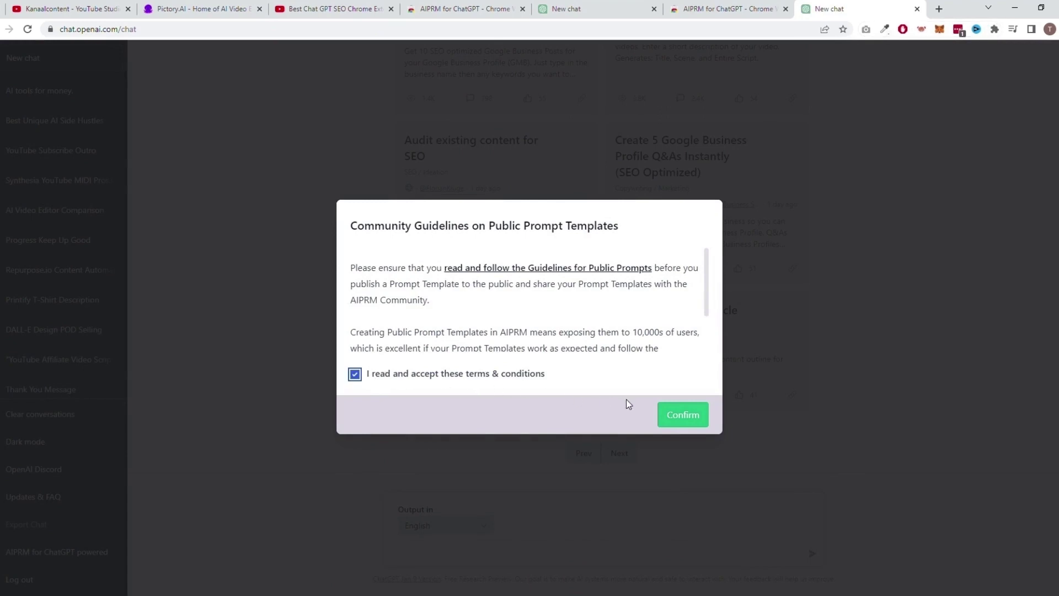
click(681, 414)
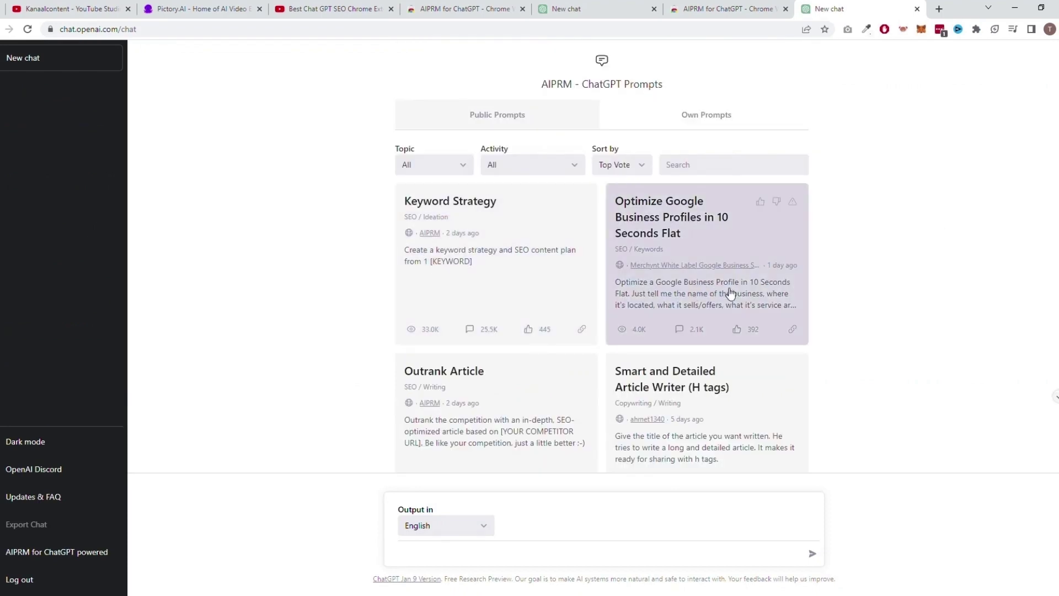
scroll(893, 312, down, 2)
scroll(893, 311, down, 2)
scroll(864, 282, down, 1)
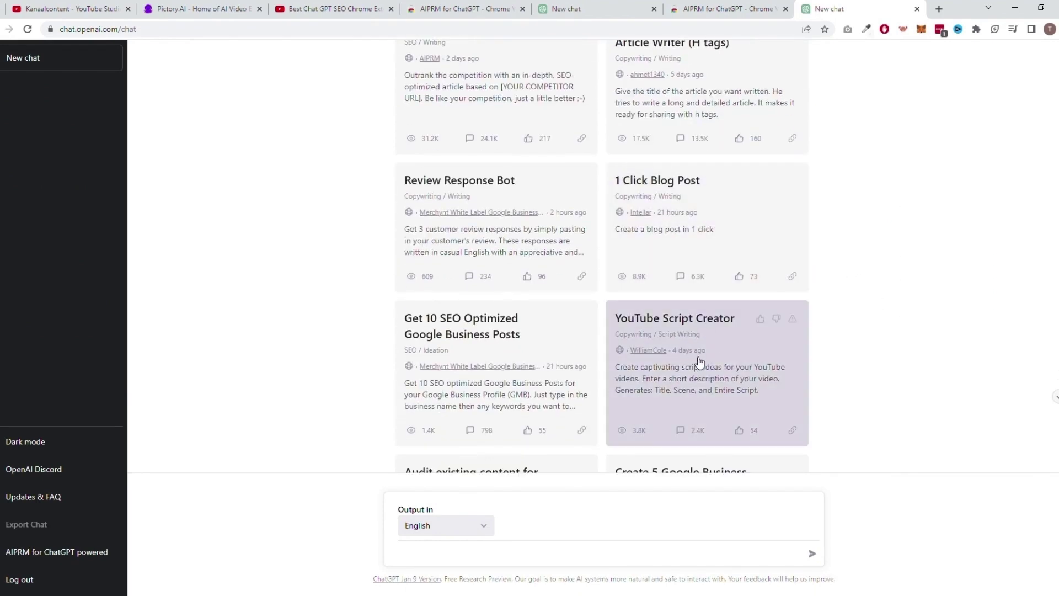
scroll(873, 427, down, 1)
scroll(873, 426, down, 1)
scroll(873, 426, down, 1)
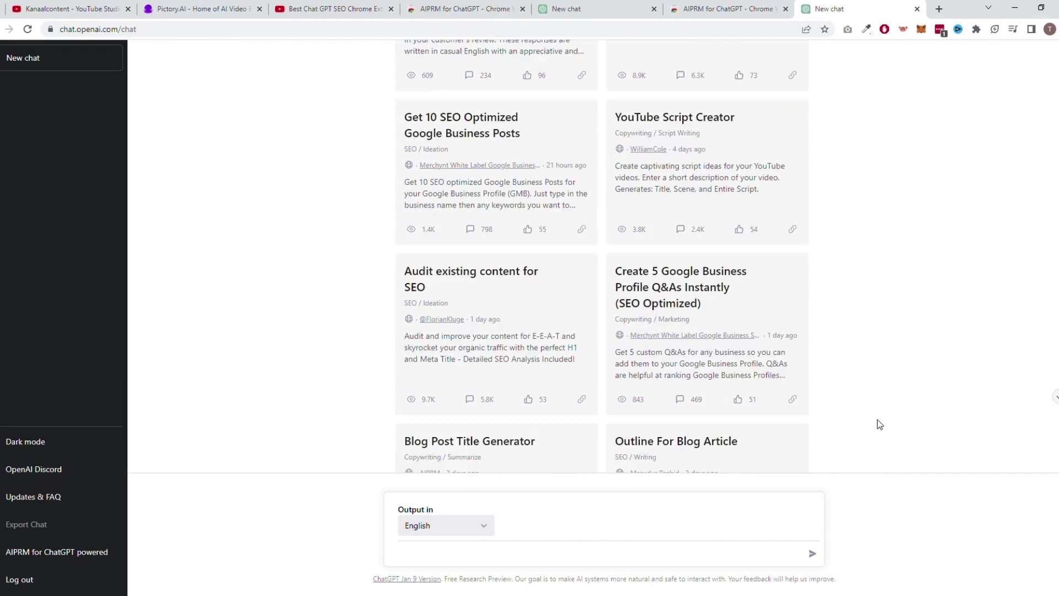
scroll(873, 427, down, 1)
scroll(873, 427, down, 1)
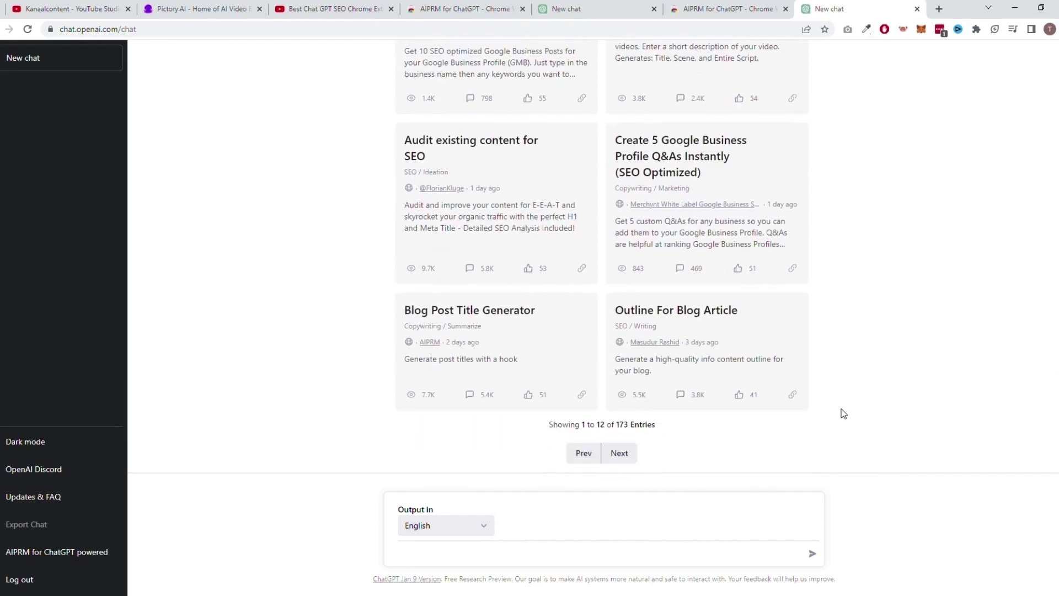
scroll(830, 403, up, 2)
scroll(830, 403, up, 2)
scroll(830, 403, up, 2)
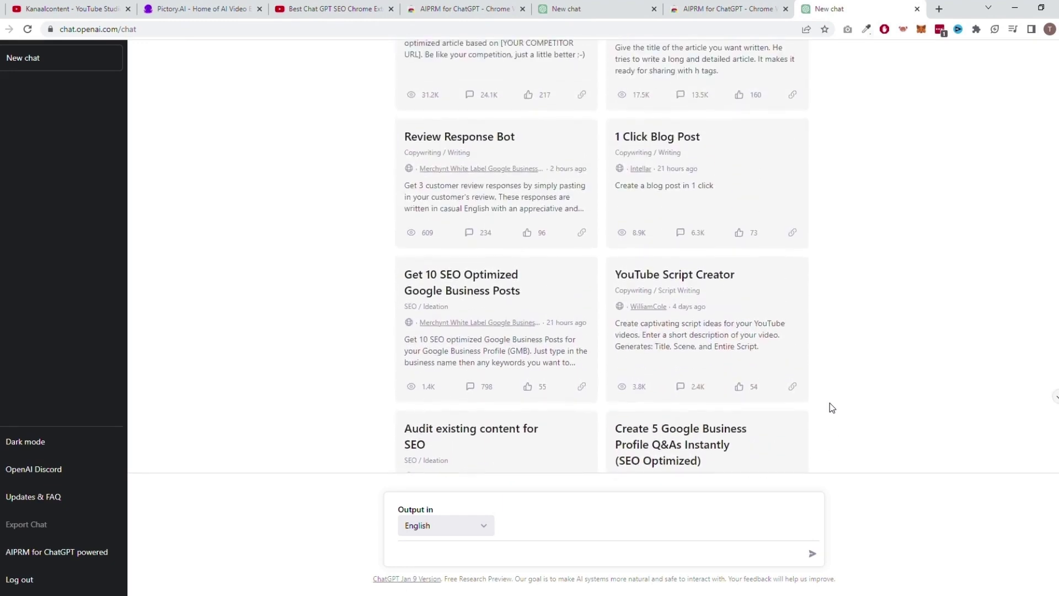
scroll(830, 402, up, 2)
scroll(830, 403, up, 1)
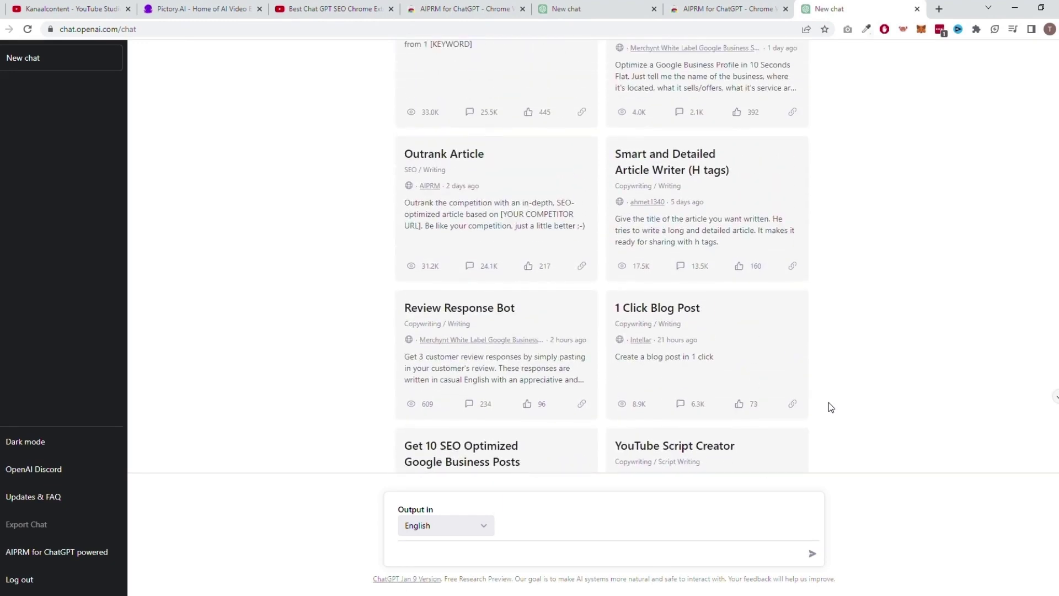
Step: Run the 1 Click Blog Post prompt on 'why going to the gym is healthy for you'
click(718, 350)
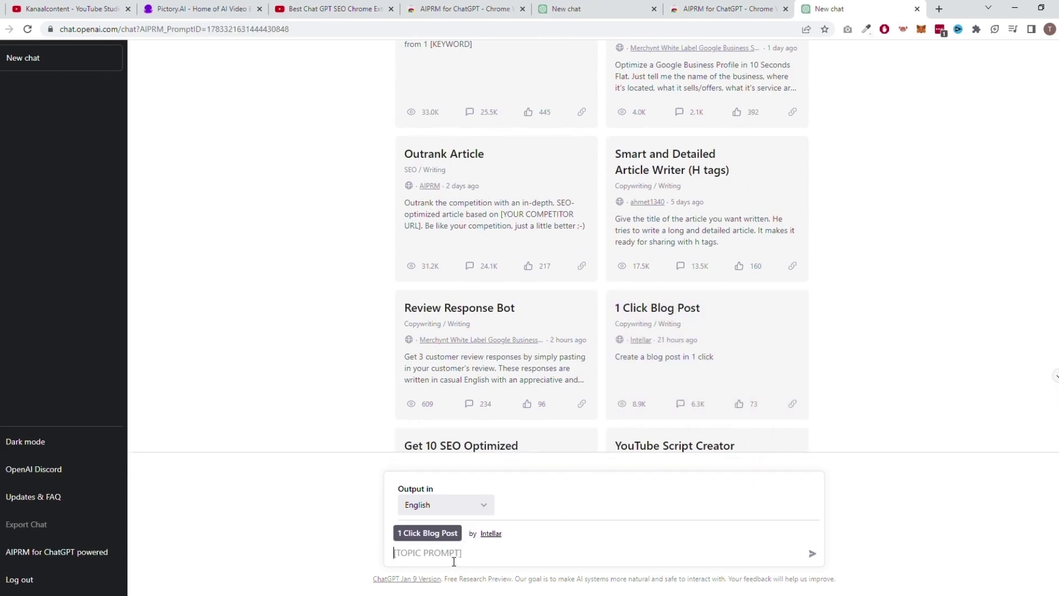
text(why going to t)
text(he g)
text(why )
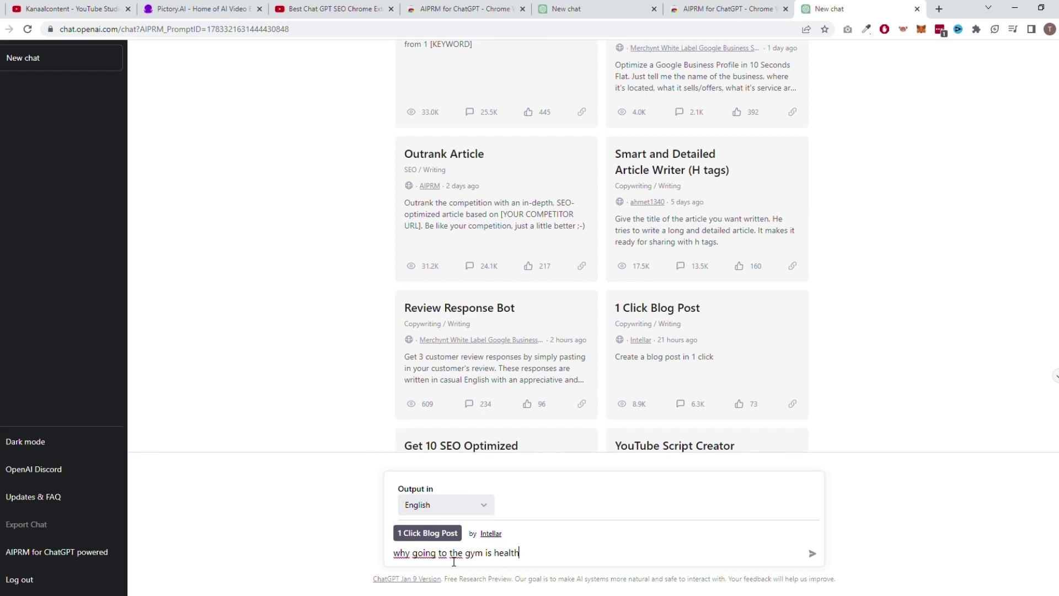
text(y for you)
key(Return)
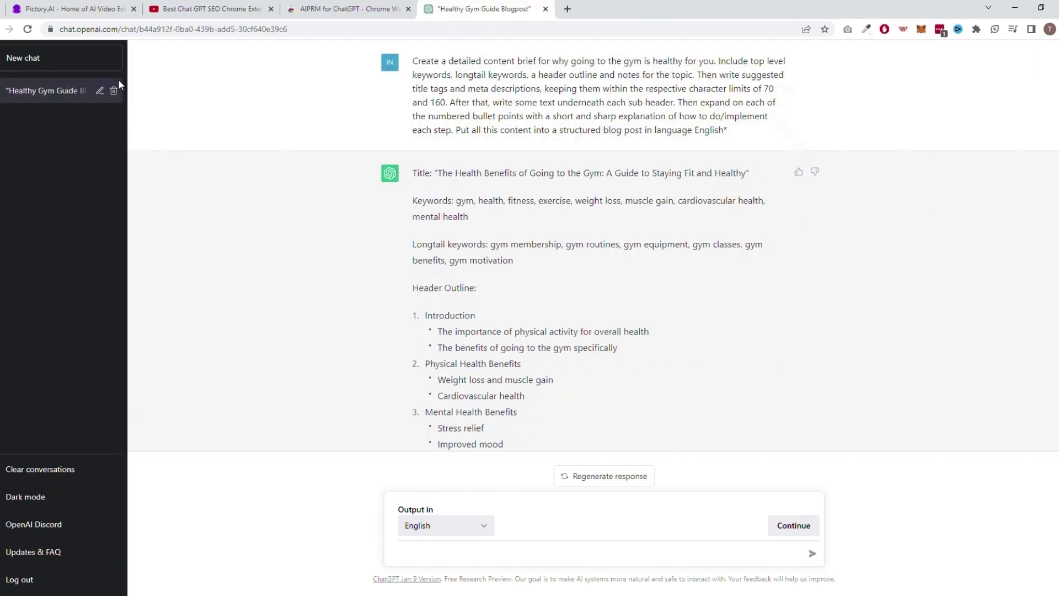
Step: Review the submitted gym blog prompt by highlighting its text, then deselecting it
mouse_move(596, 96)
drag(412, 61, 731, 155)
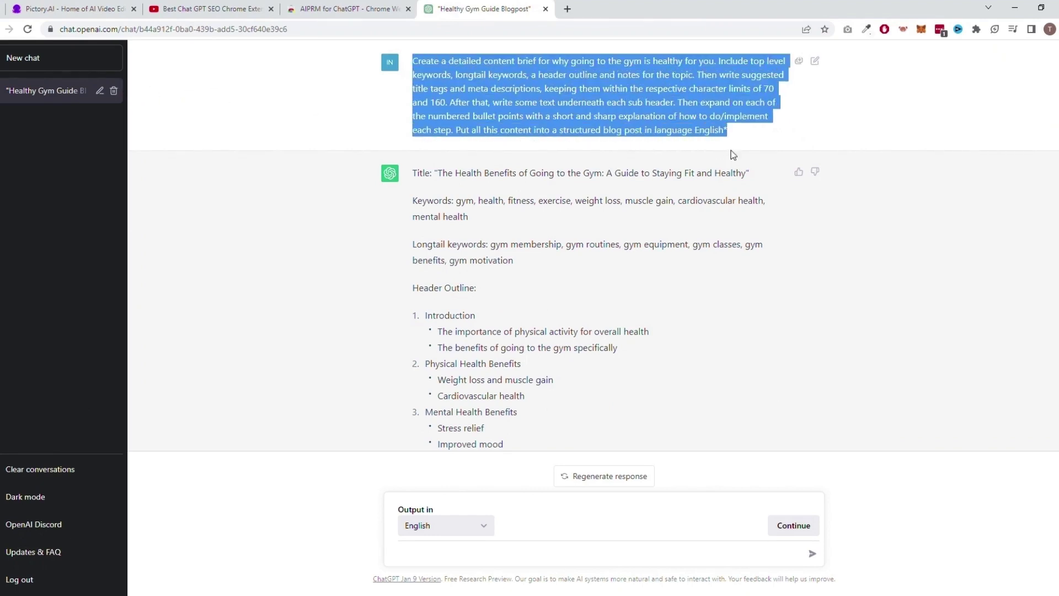
click(746, 125)
scroll(538, 248, down, 3)
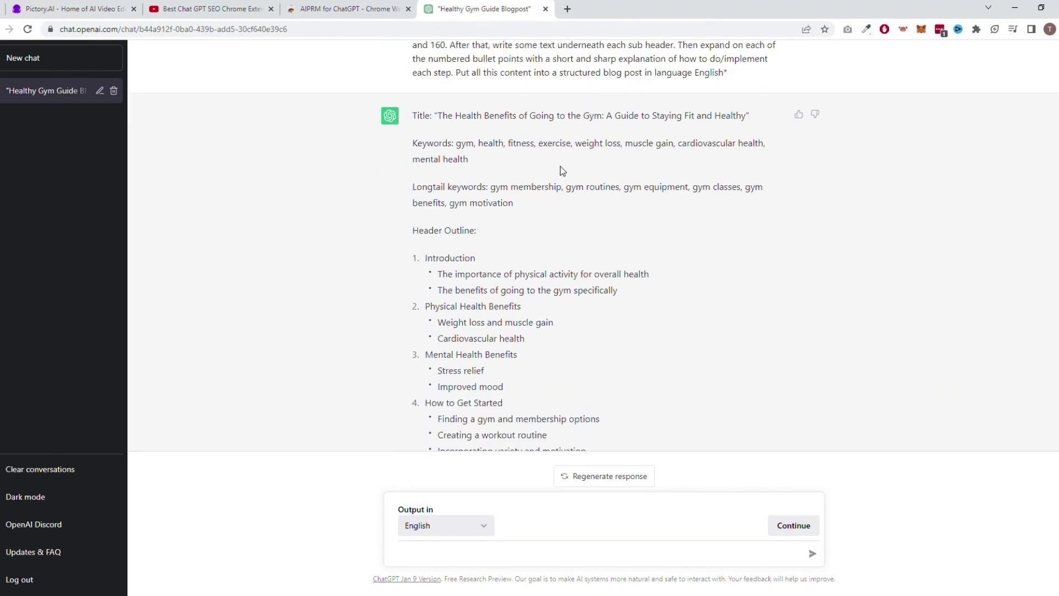
scroll(513, 207, down, 3)
scroll(470, 214, down, 3)
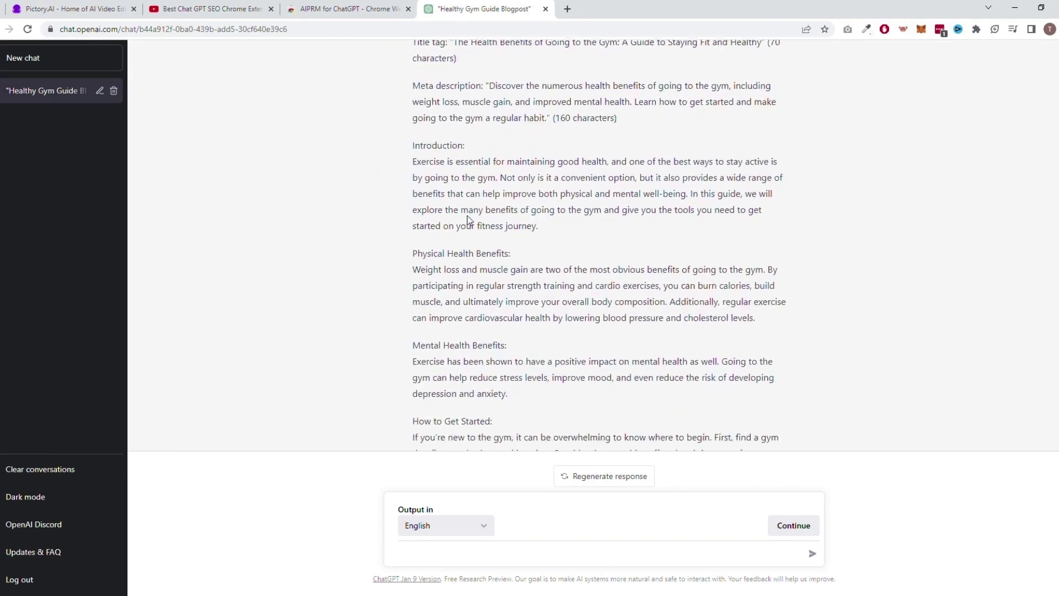
scroll(468, 215, down, 2)
scroll(465, 222, down, 2)
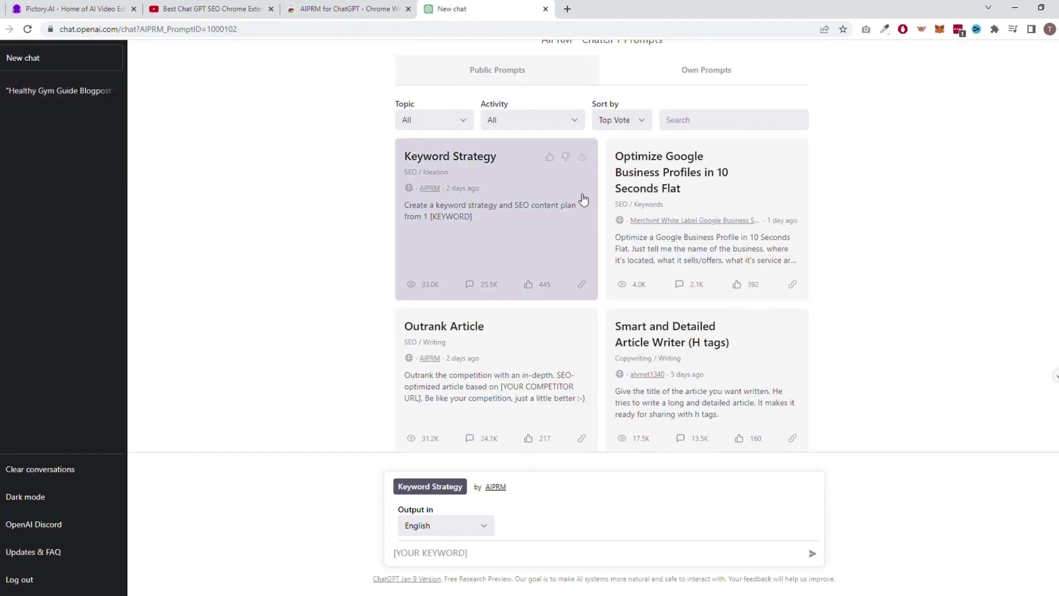
mouse_move(495, 216)
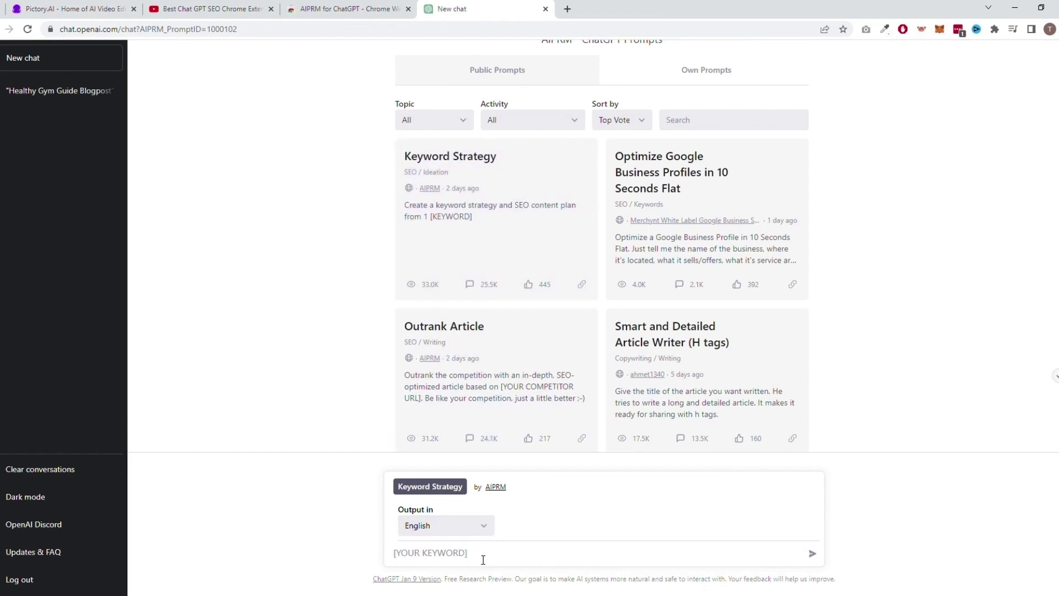
text(gym)
Step: Submit 'gym' as the keyword for the Keyword Strategy prompt
key(Return)
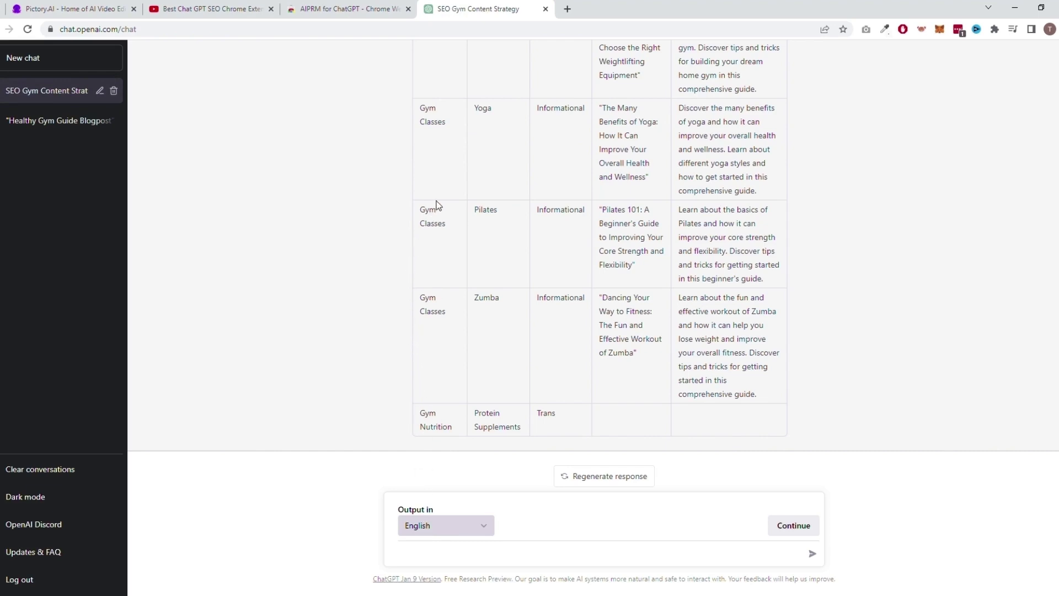
scroll(847, 254, up, 4)
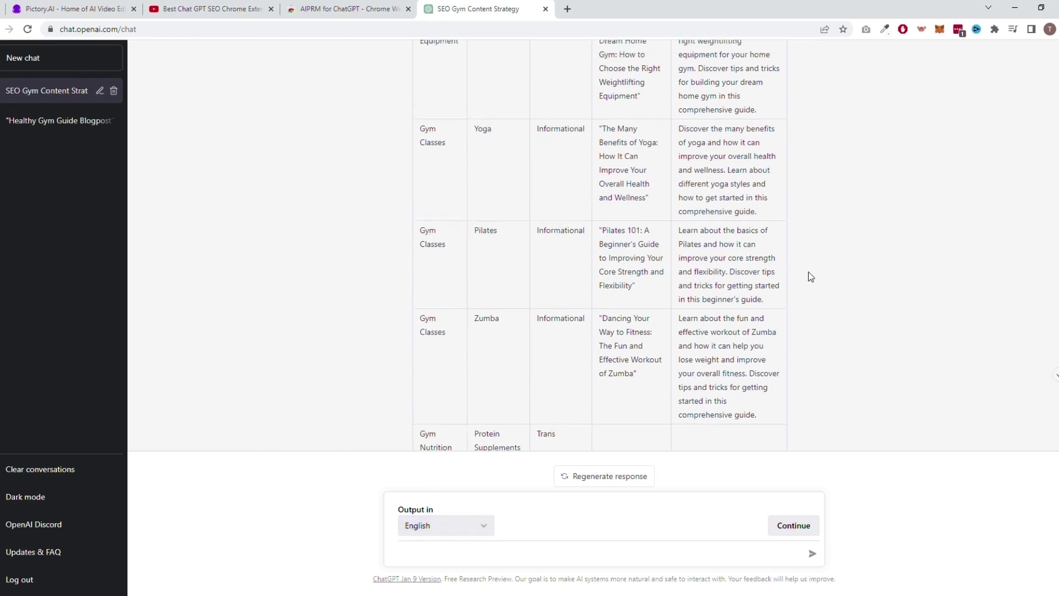
scroll(811, 273, up, 4)
scroll(787, 281, up, 3)
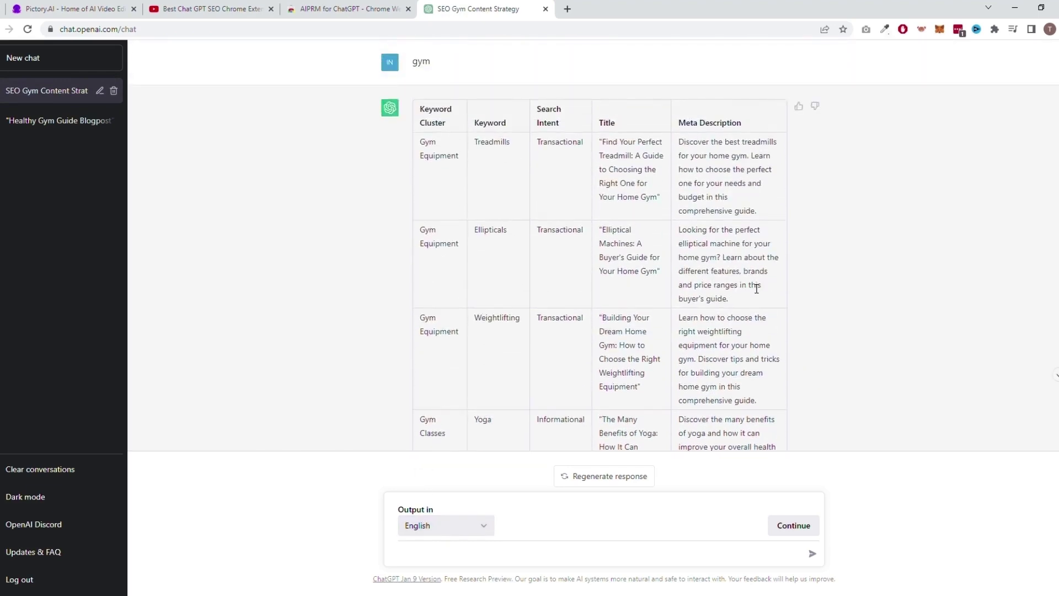
Step: In a new chat, send Profitplan's gym-accessories description to the Business Profile optimizer
click(89, 66)
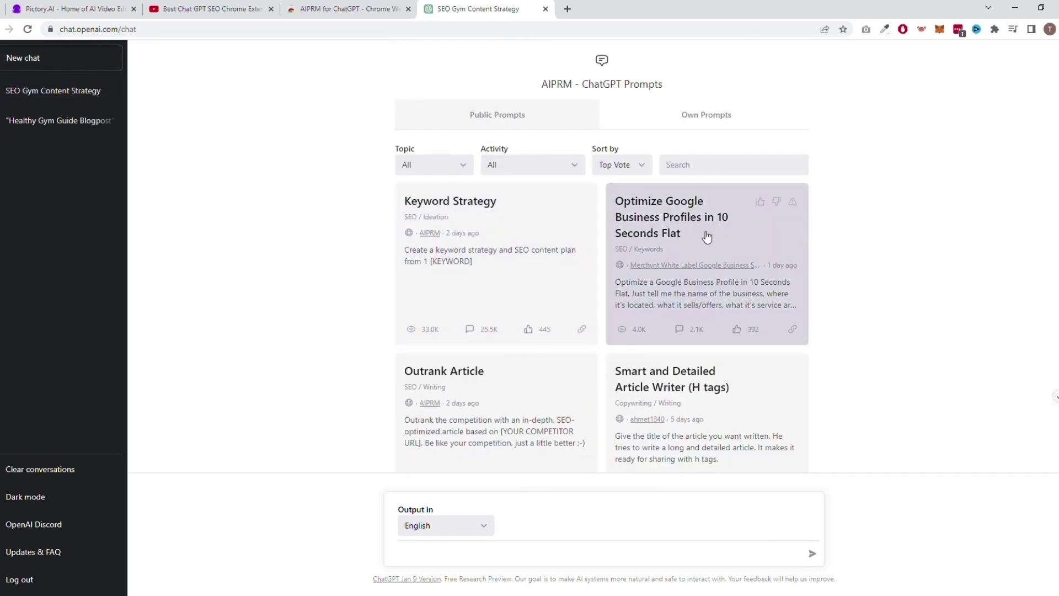
click(706, 236)
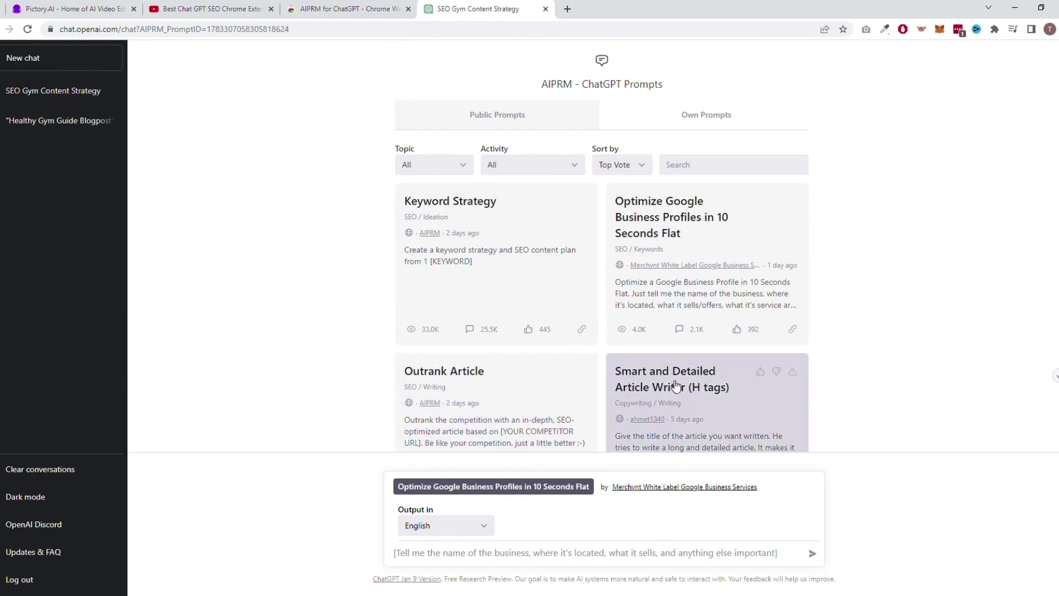
scroll(676, 382, down, 2)
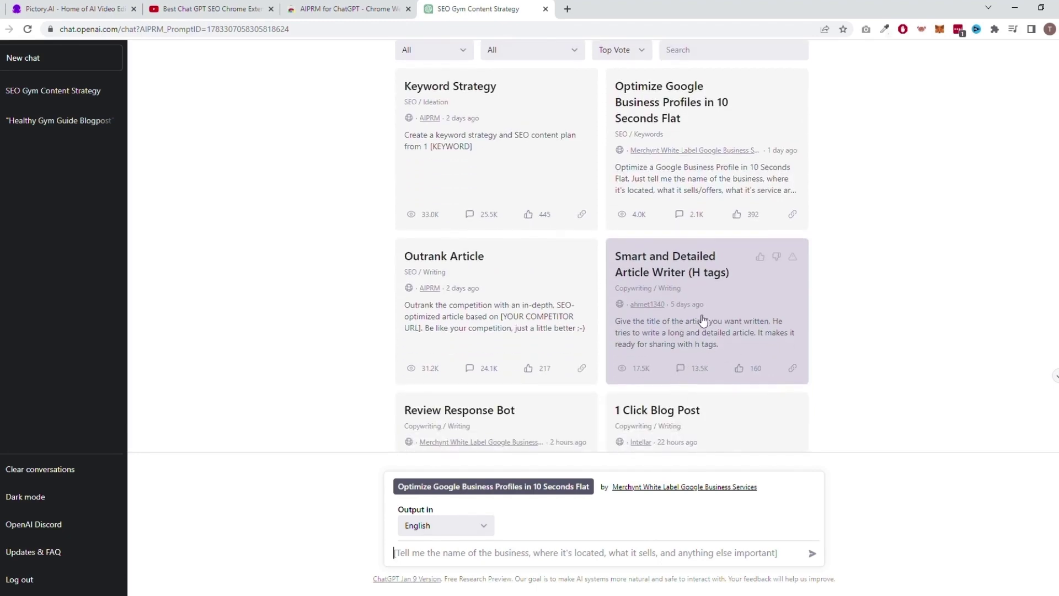
text(profitplan el)
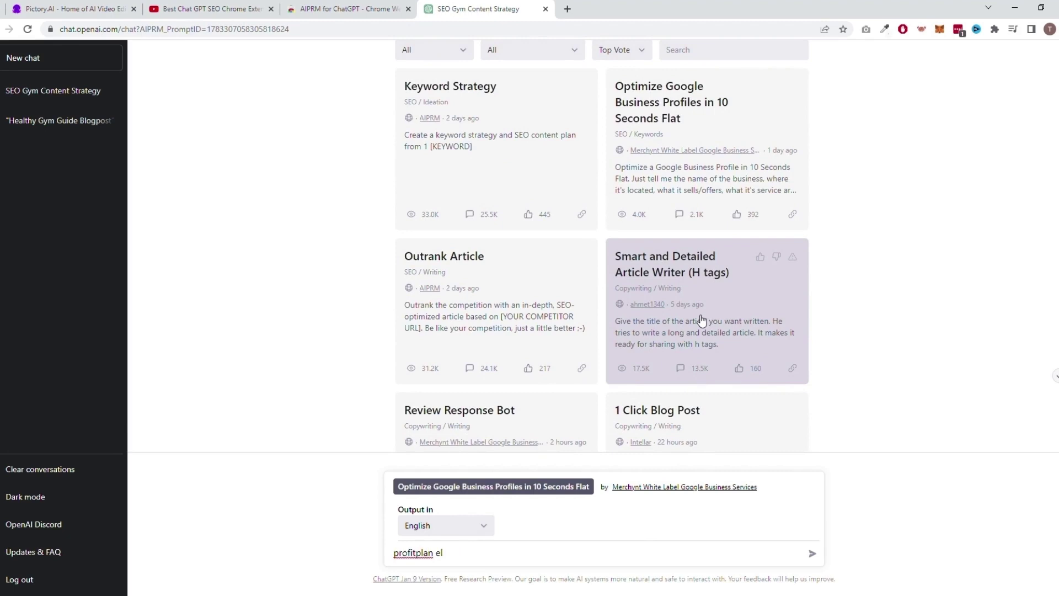
text(selling gym accessoires like massage guns)
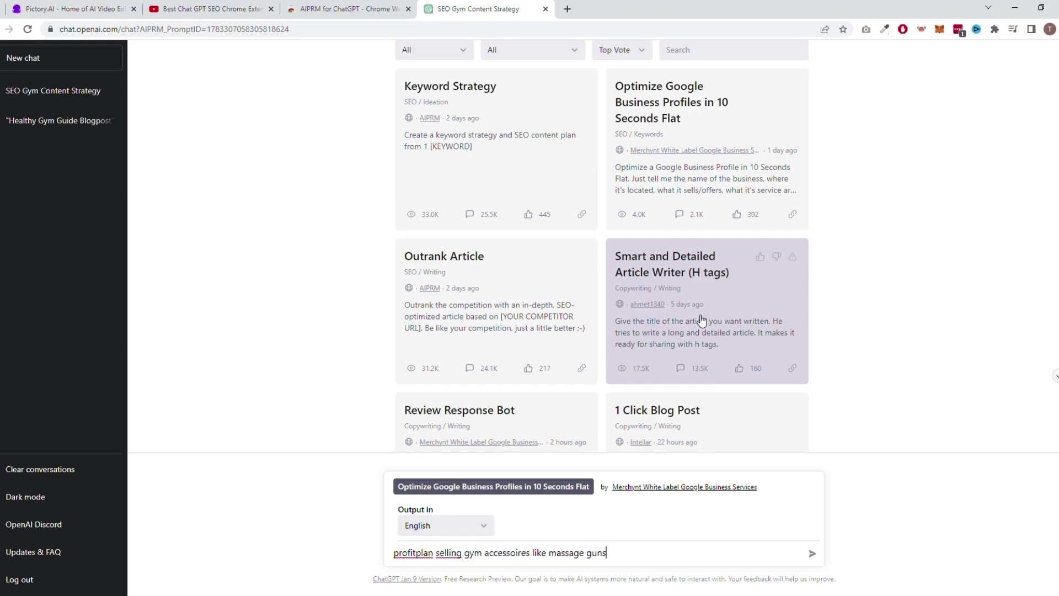
click(701, 319)
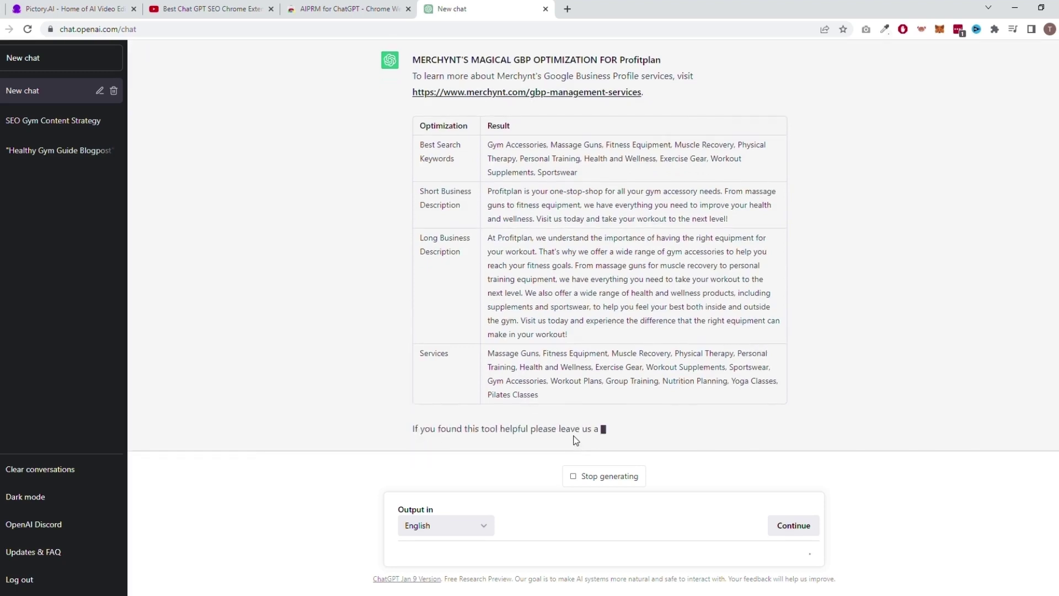
Step: Page forward to AIPRM public prompts 13 to 24
drag(656, 424, 537, 426)
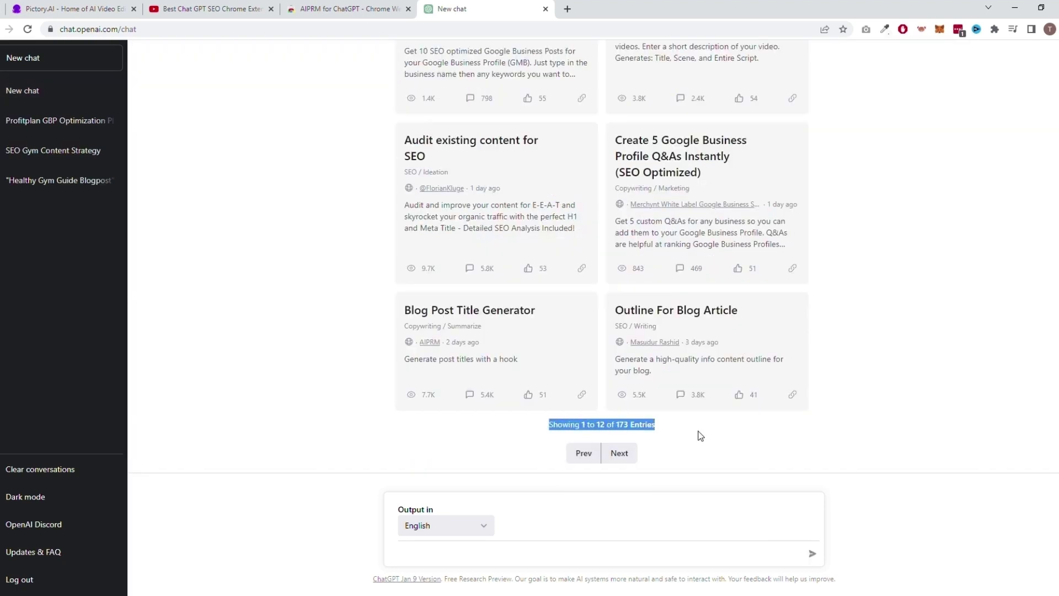
click(579, 447)
click(620, 454)
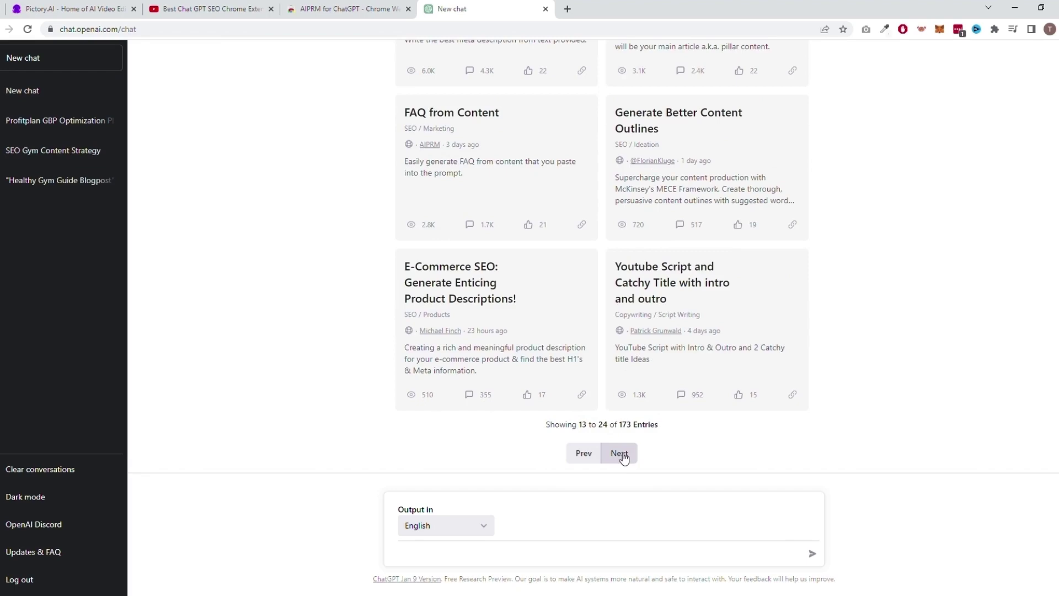
scroll(432, 376, up, 5)
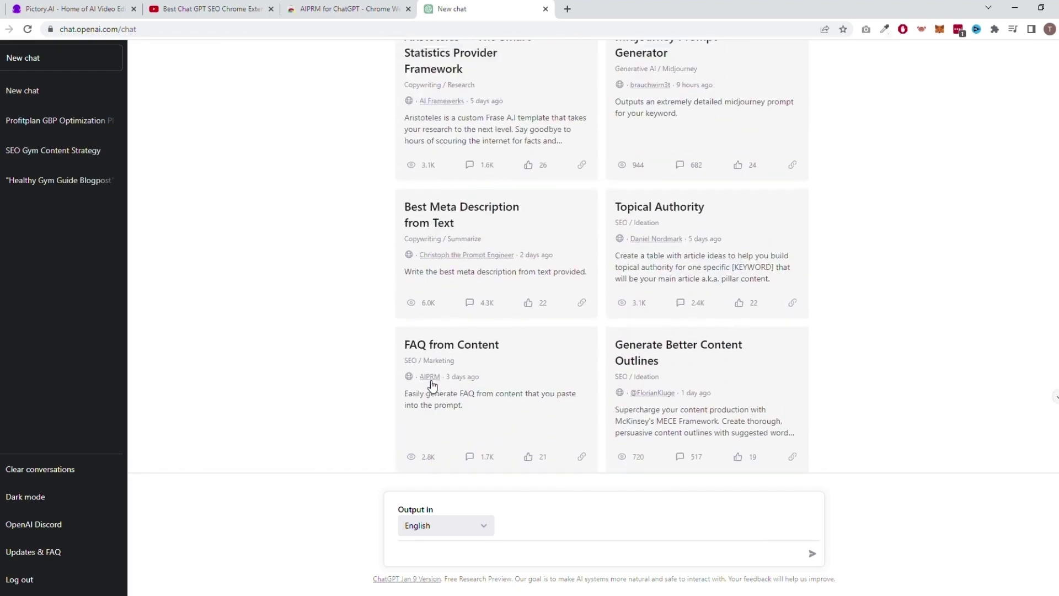
scroll(431, 376, up, 5)
scroll(431, 377, up, 3)
scroll(458, 358, up, 3)
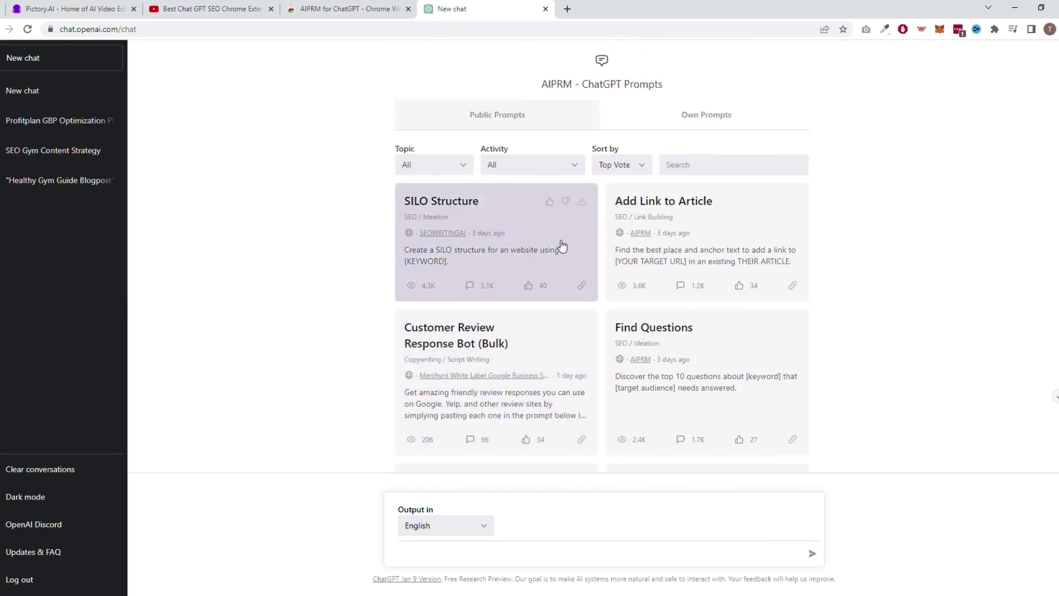
scroll(587, 356, down, 2)
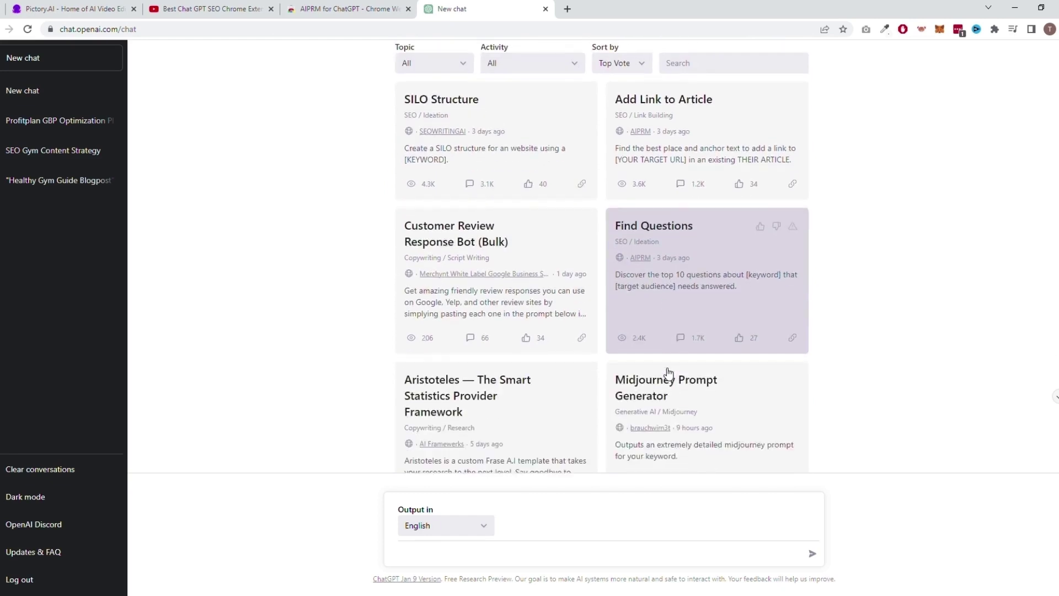
scroll(579, 360, down, 1)
scroll(571, 364, down, 3)
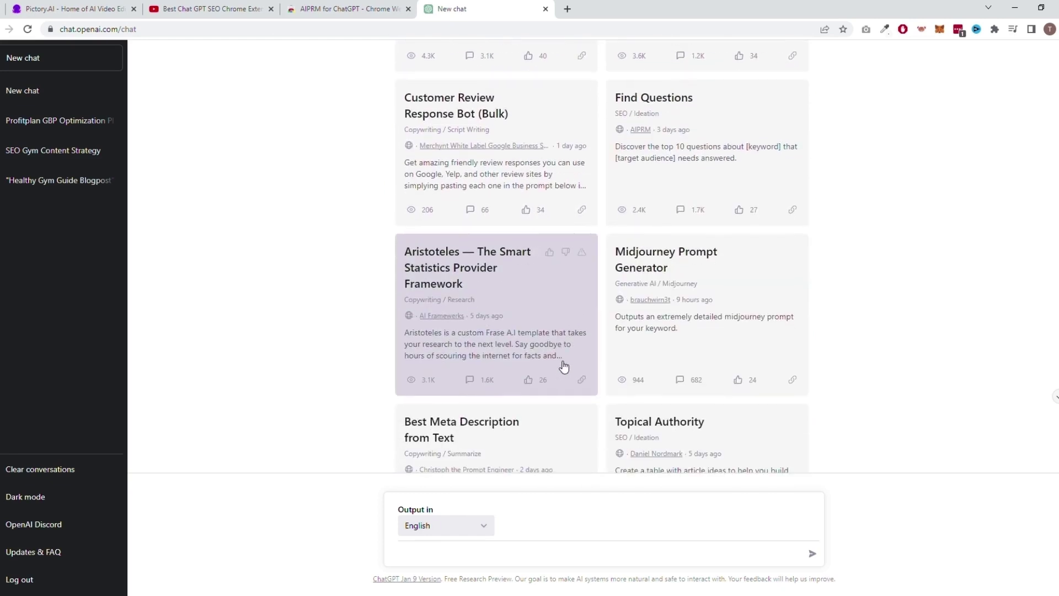
scroll(564, 365, down, 2)
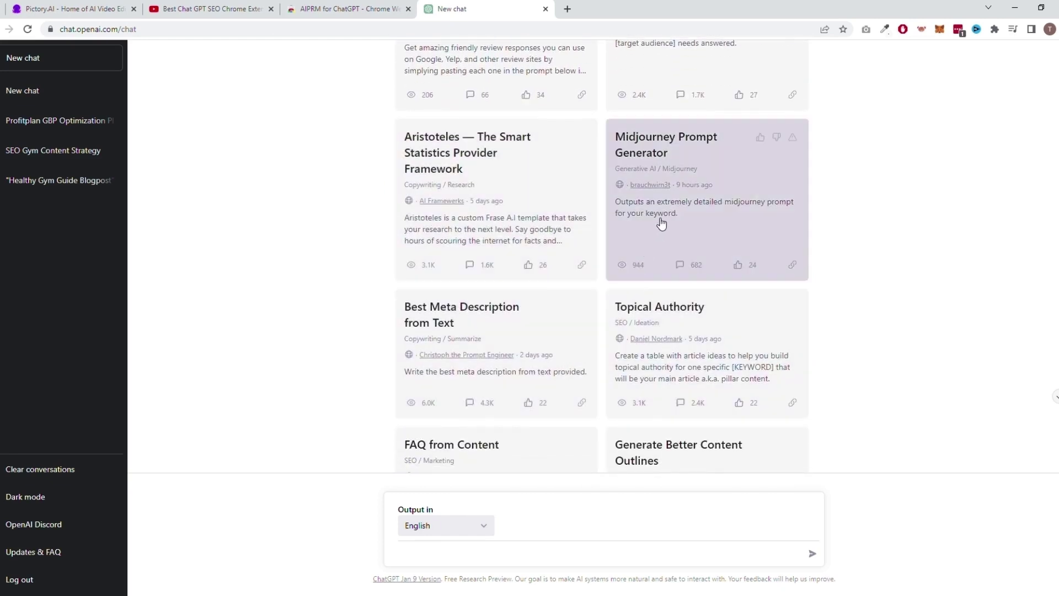
Step: Send 'lion with a purple crown' to the Midjourney Prompt Generator
click(665, 226)
text(lion with a purple crown)
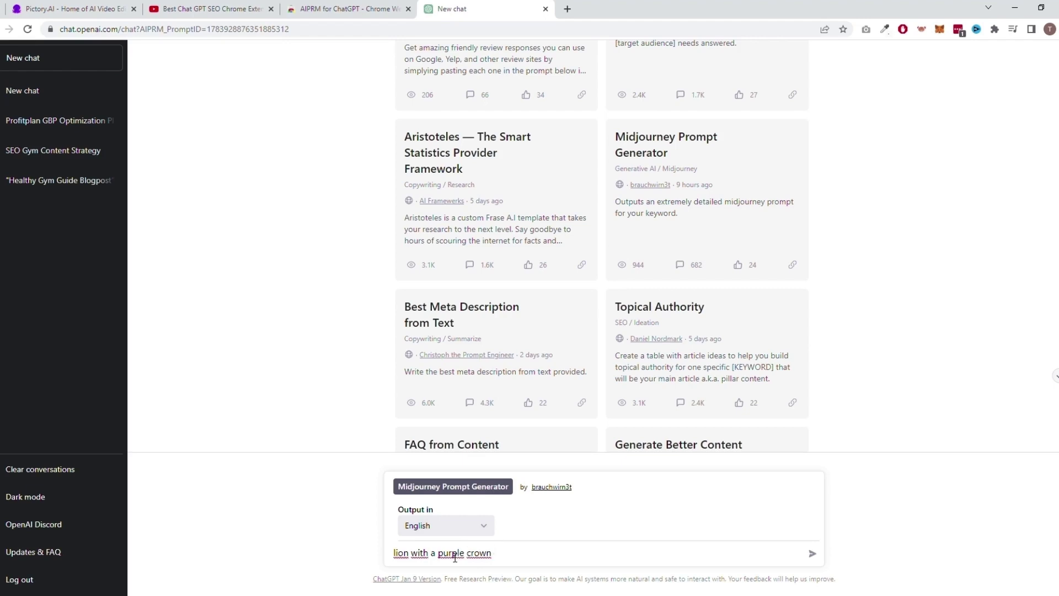
key(Return)
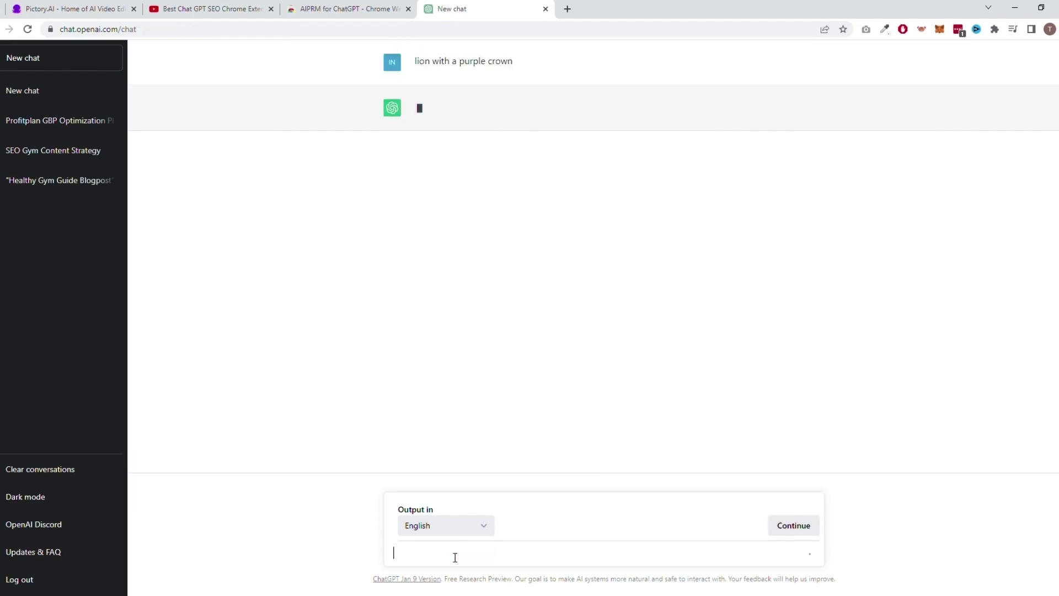